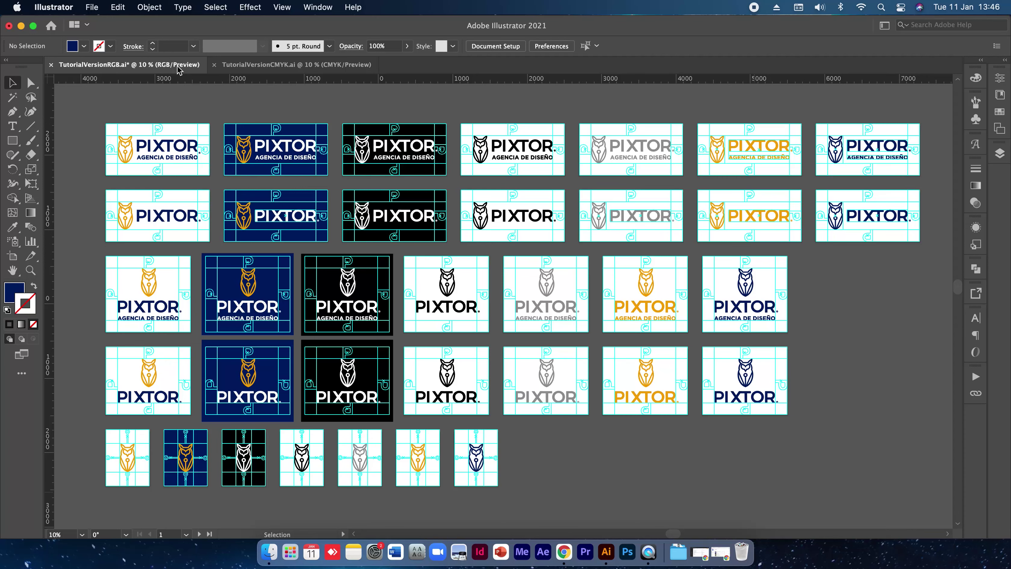
Compare the logo colours between the RGB and CMYK versions of the document
click(238, 66)
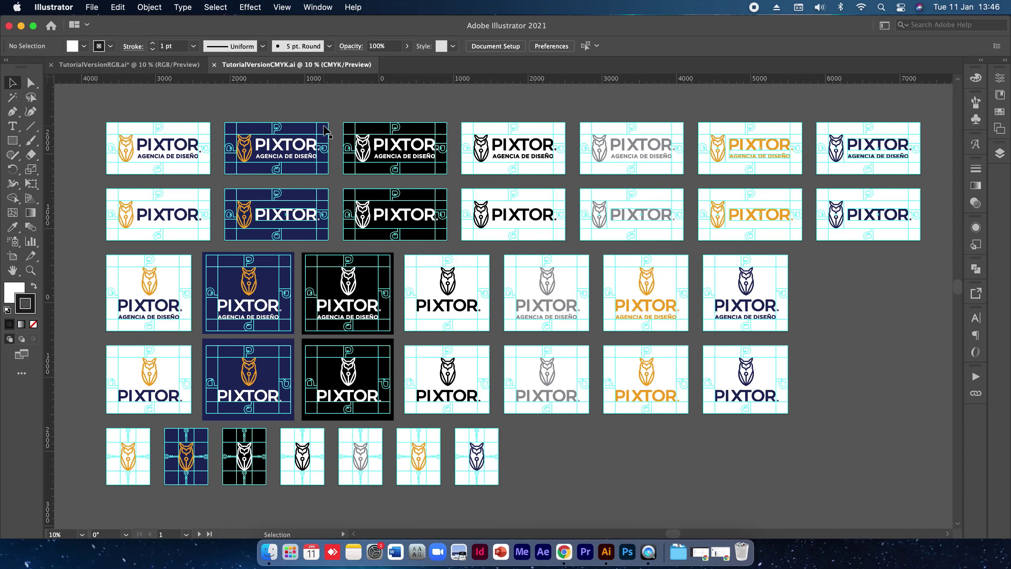
click(177, 65)
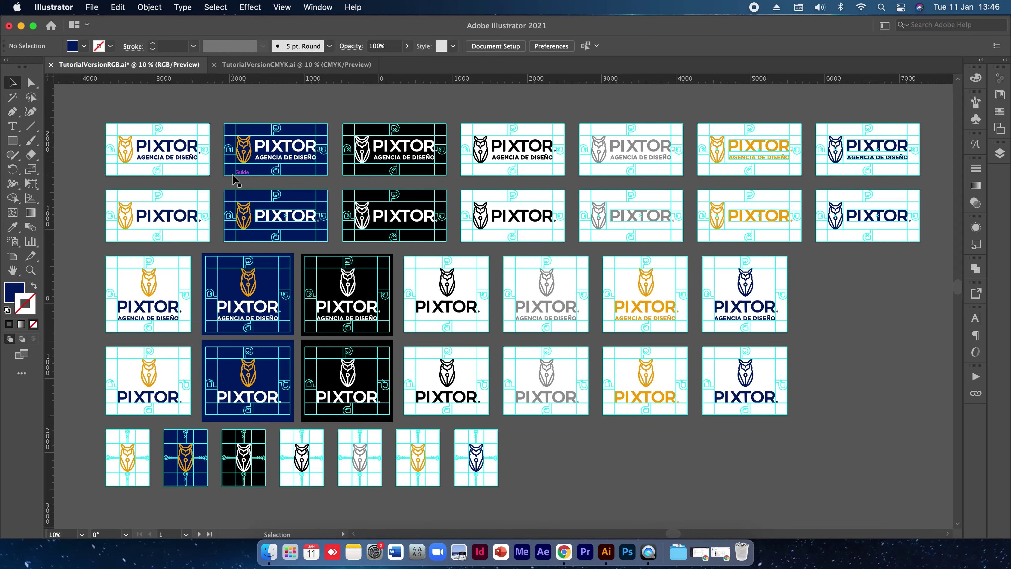
click(275, 66)
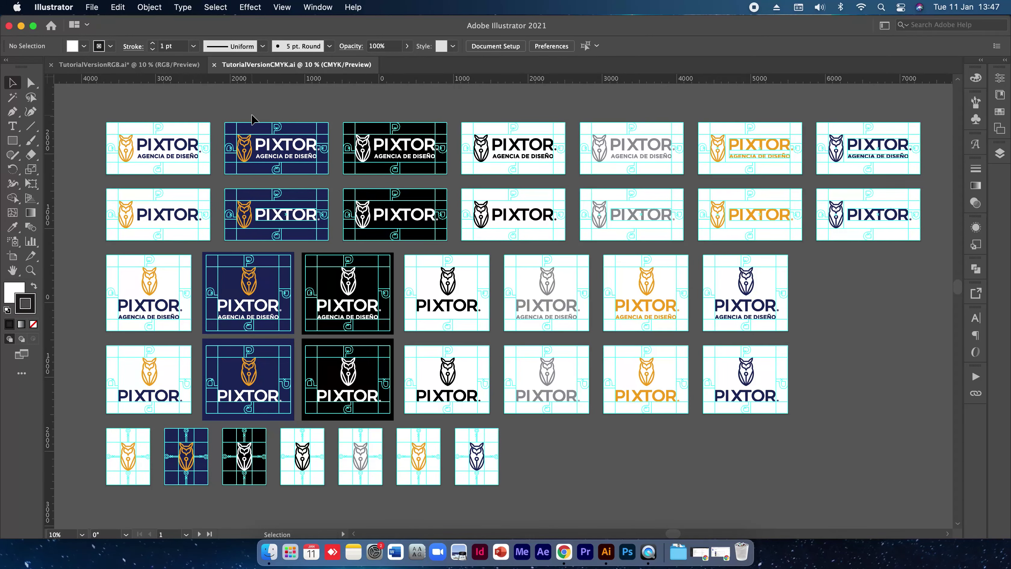
click(187, 65)
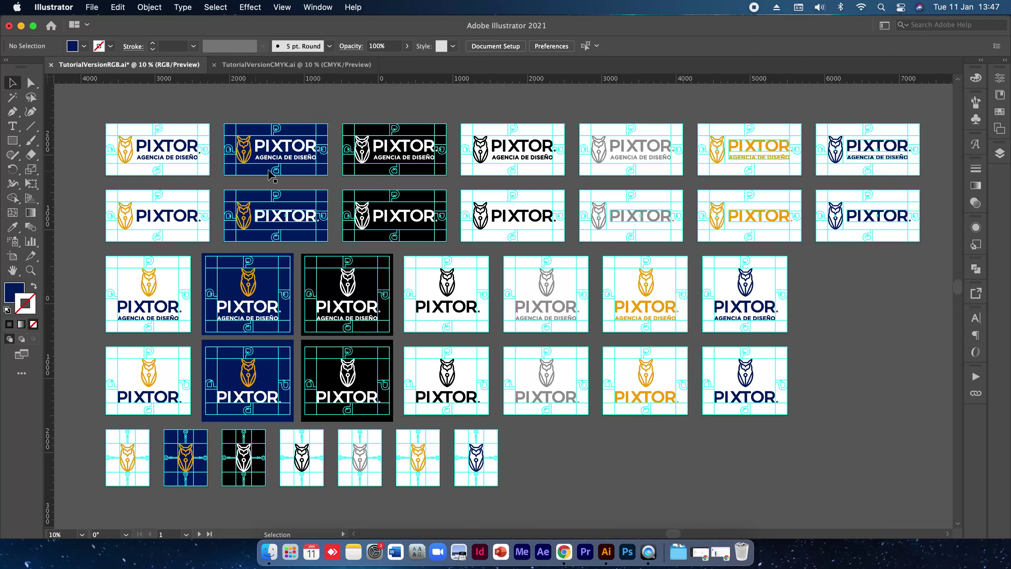
click(275, 64)
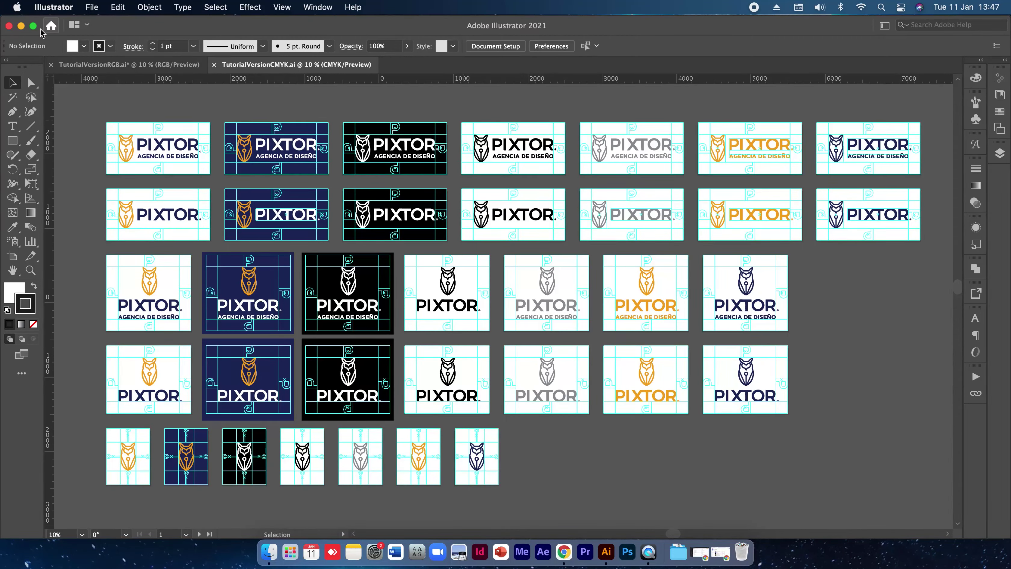
Switch to Finder and duplicate TutorialVersionRGB.ai in the TutorialVersionesRGB folder
click(21, 26)
click(490, 100)
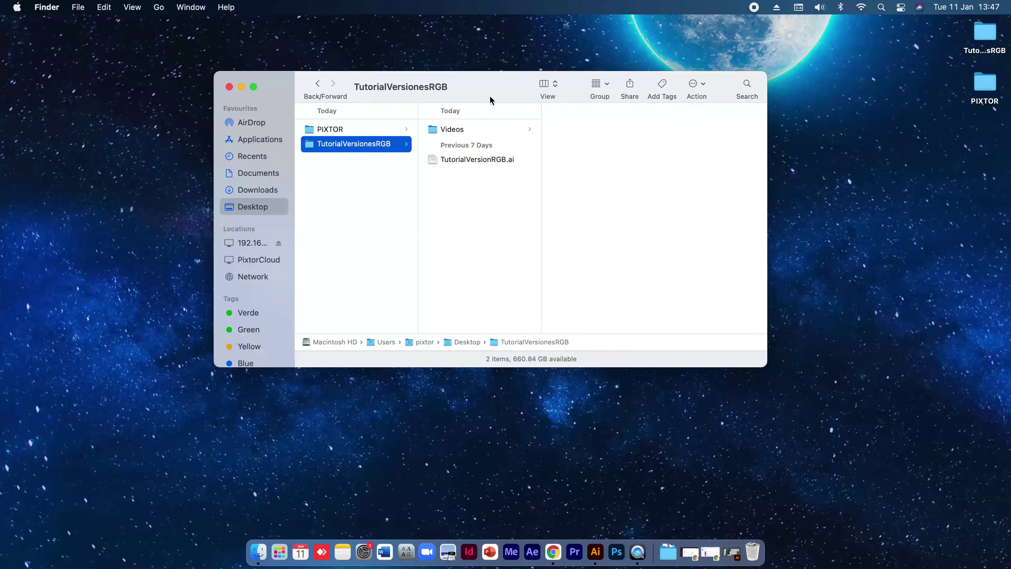
click(497, 159)
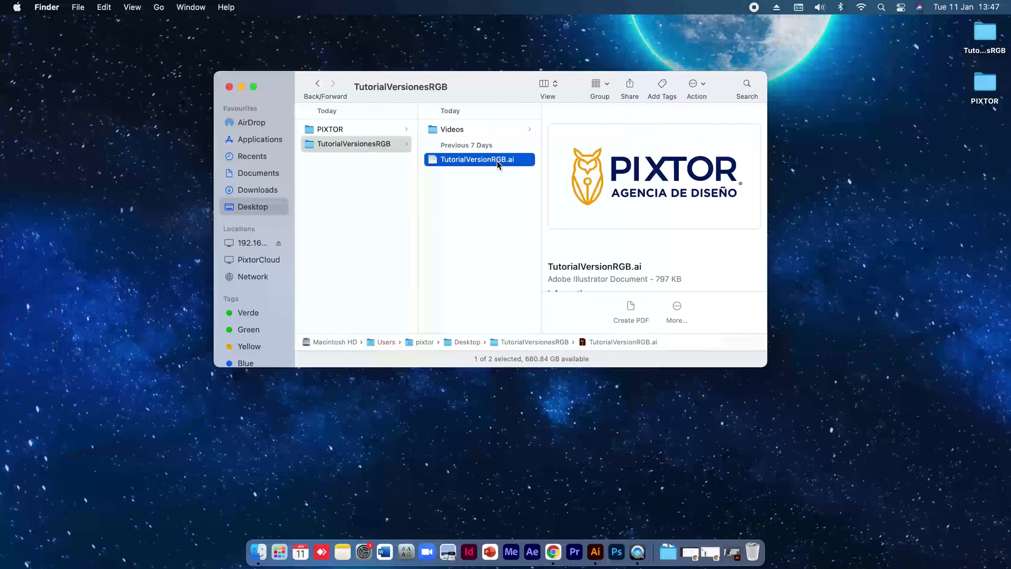
click(590, 559)
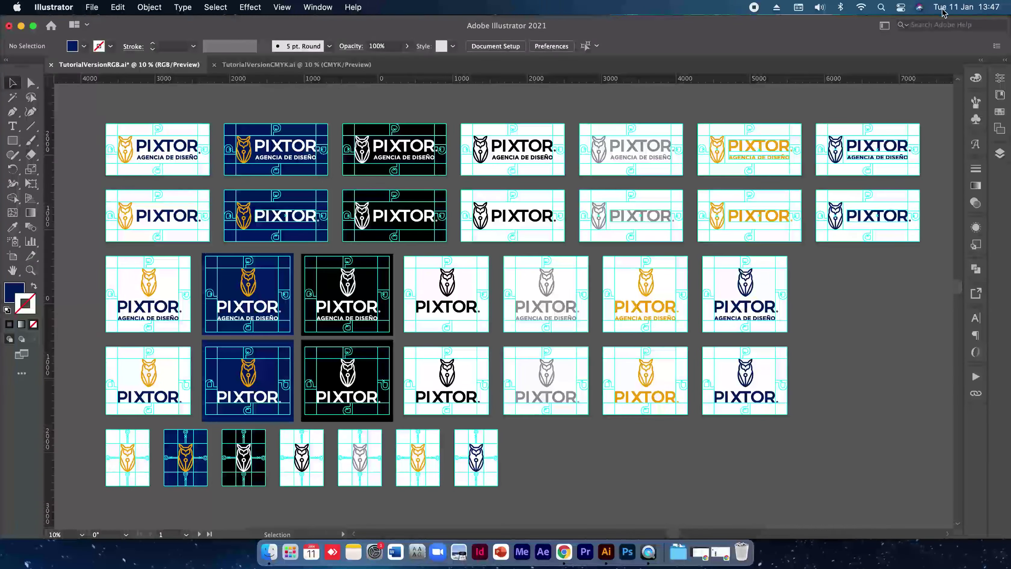
click(21, 26)
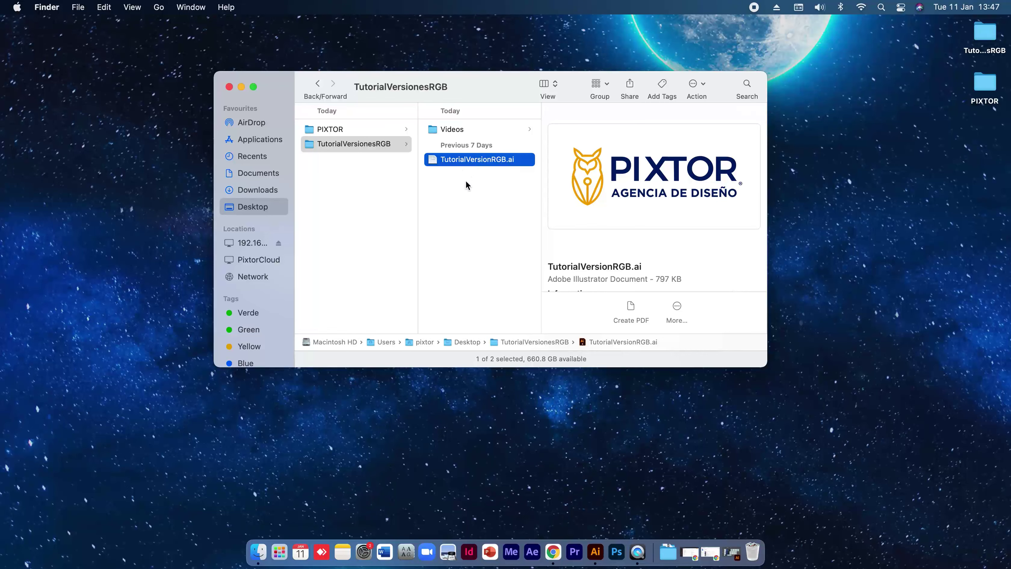
key(super+d)
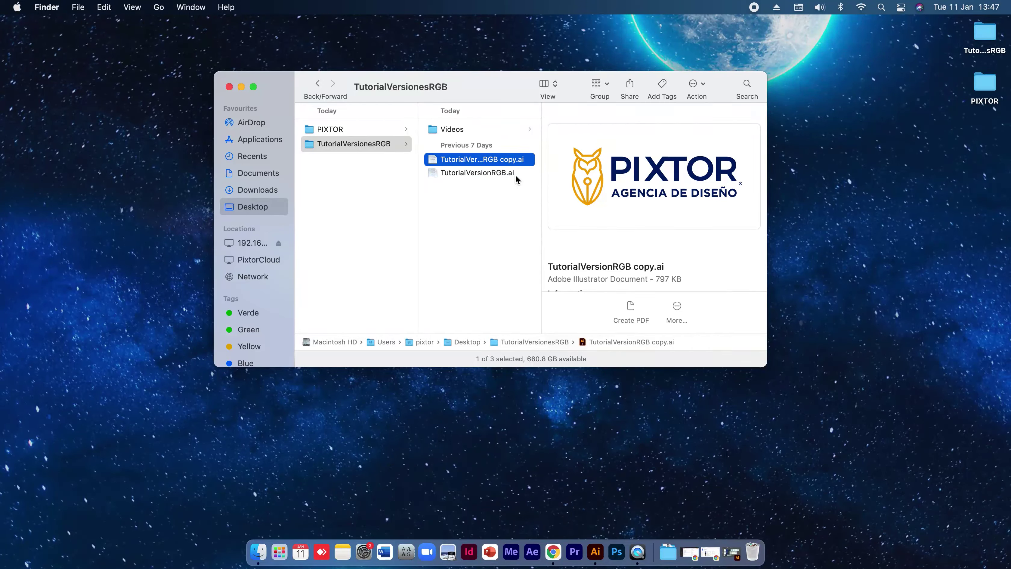
Rename the duplicated Illustrator file as TutorialVersionCMYK.ai
key(Return)
click(457, 169)
key(BackSpace)
key(BackSpace)
key(BackSpace)
key(BackSpace)
key(BackSpace)
key(BackSpace)
key(BackSpace)
key(BackSpace)
text(cmyk)
key(BackSpace)
key(BackSpace)
key(BackSpace)
key(BackSpace)
text(CMYK)
key(Return)
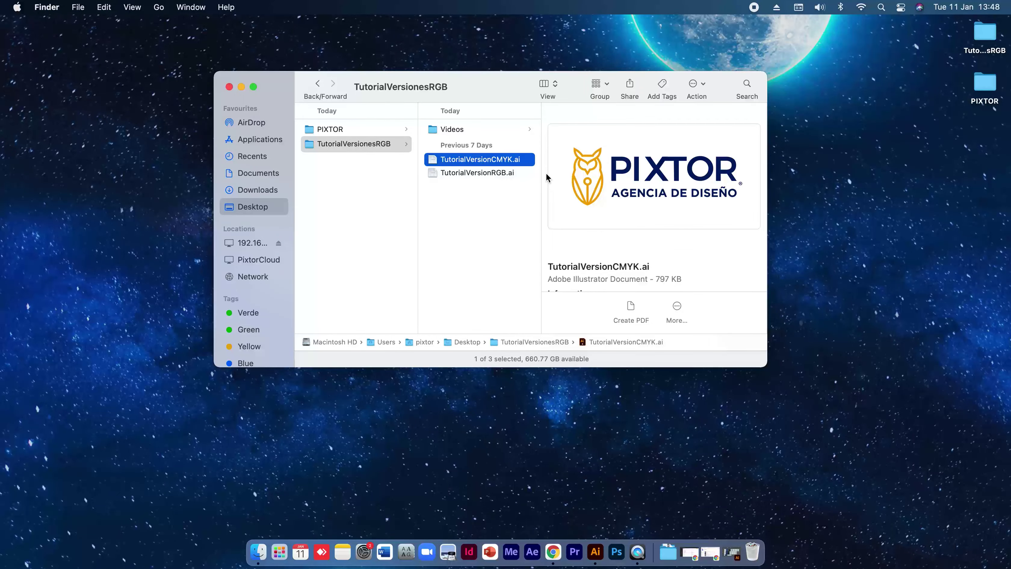
Open the new TutorialVersionCMYK.ai in Illustrator and close the two previously open documents
double_click(520, 162)
click(623, 299)
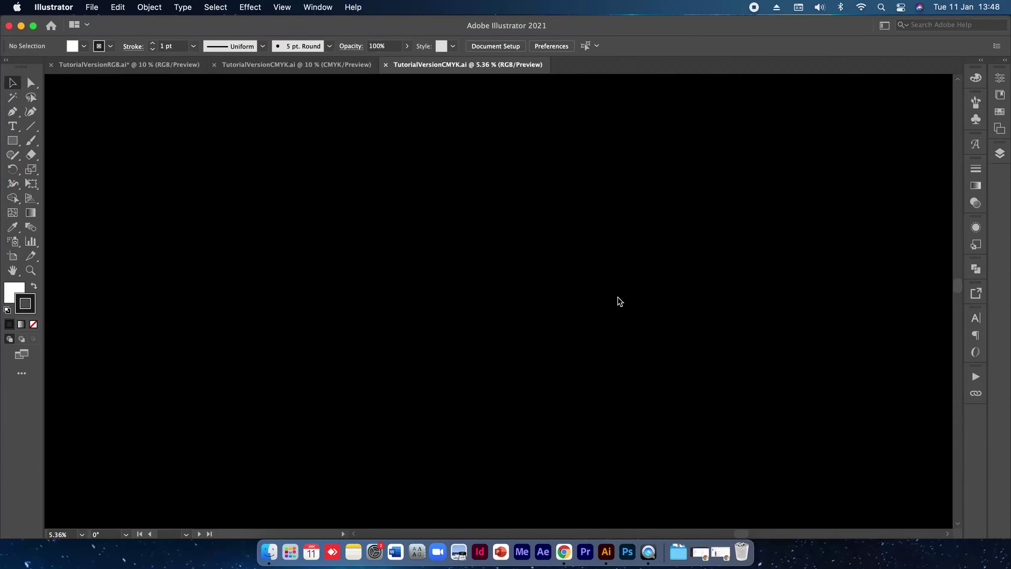
click(214, 64)
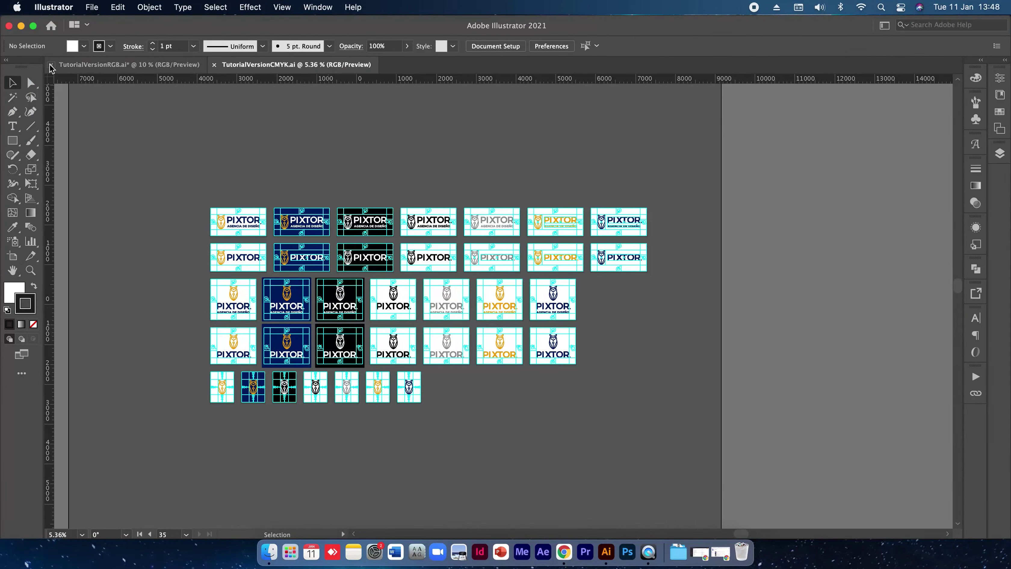
click(51, 65)
click(519, 307)
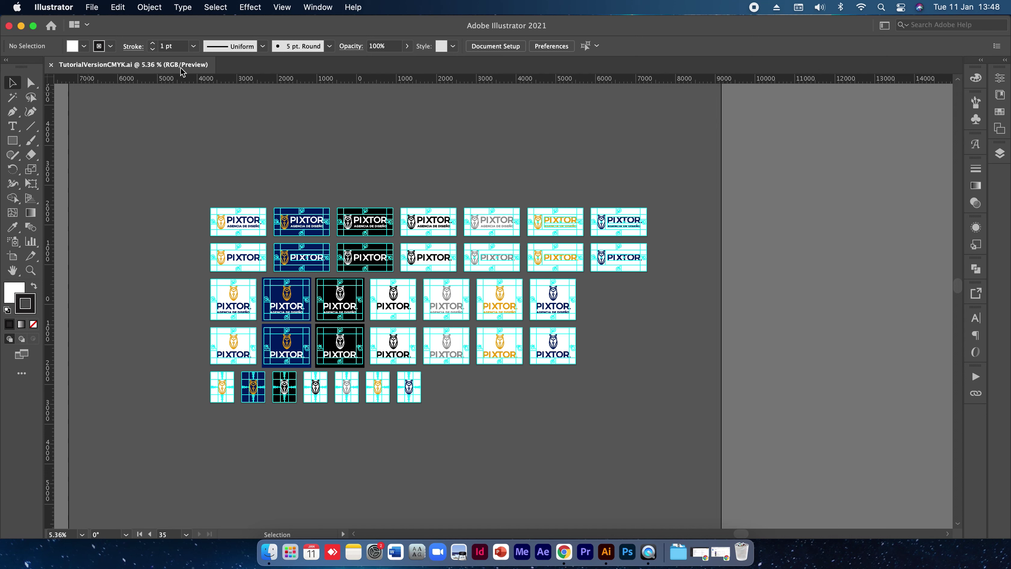
Convert the document color mode to CMYK Color
click(91, 7)
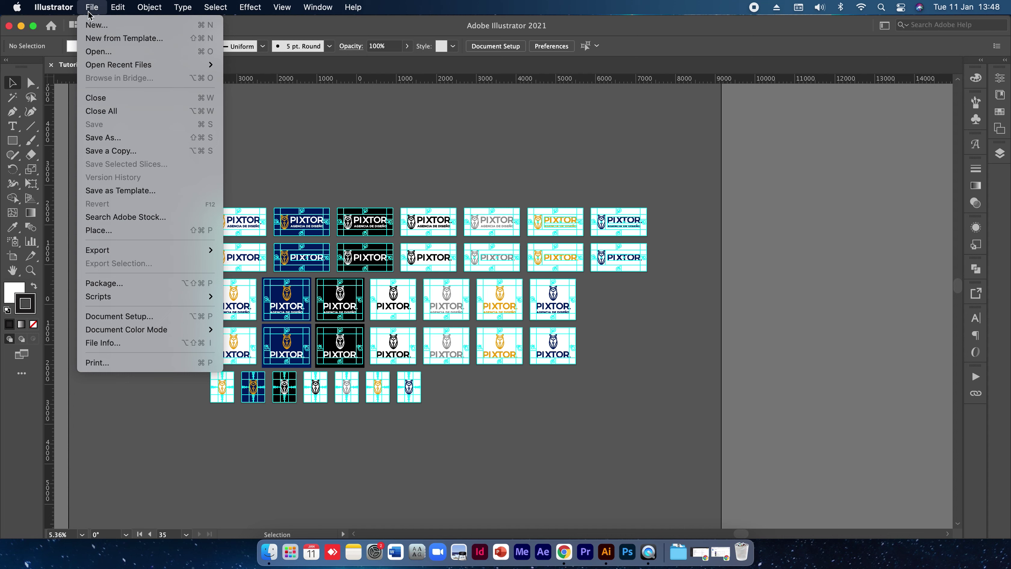
mouse_move(202, 330)
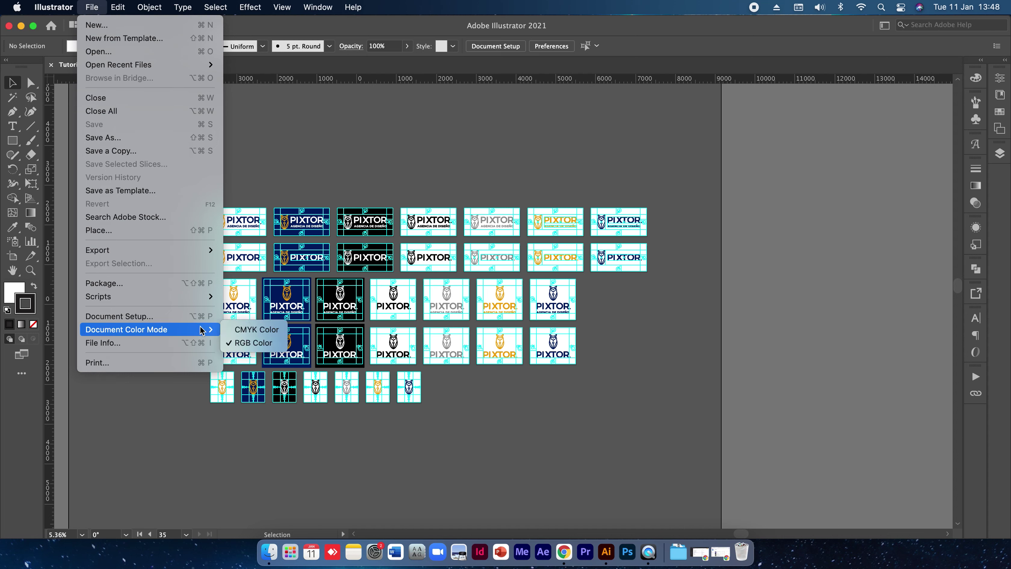
click(244, 330)
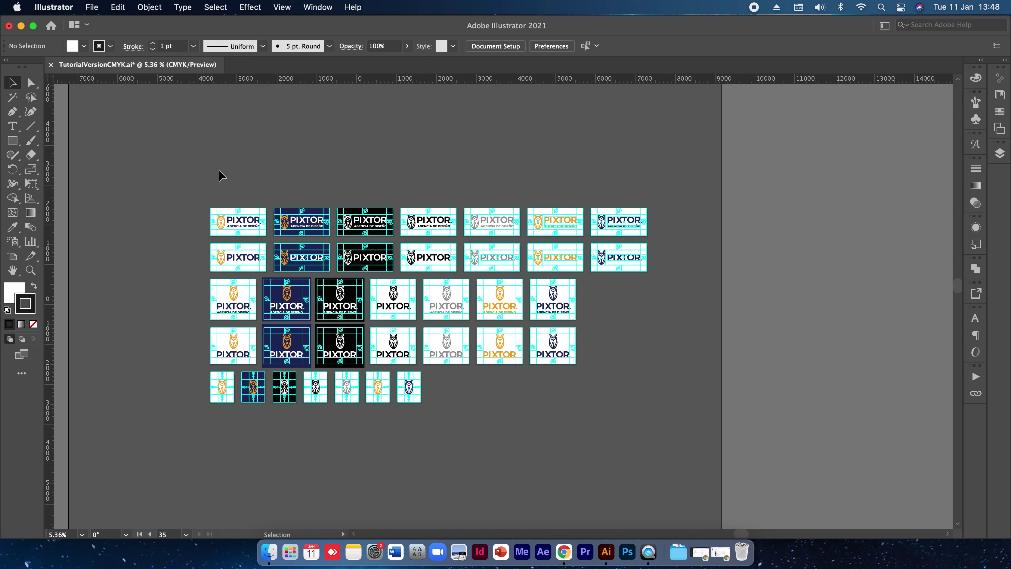
Select all the logo artwork across the artboards and open the advanced Recolor Artwork options for it
drag(194, 158, 666, 462)
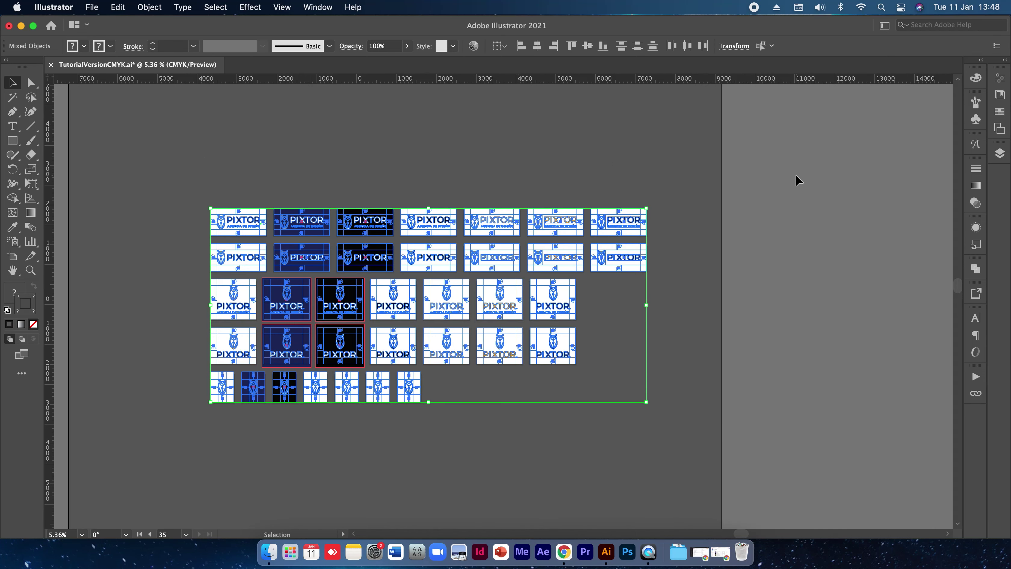
click(1001, 154)
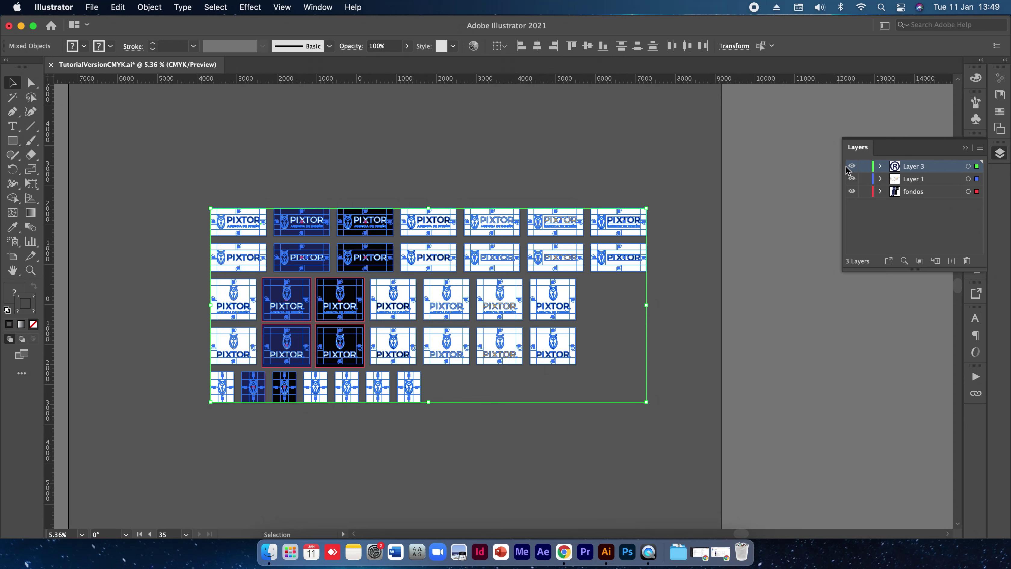
scroll(189, 180, down, 1)
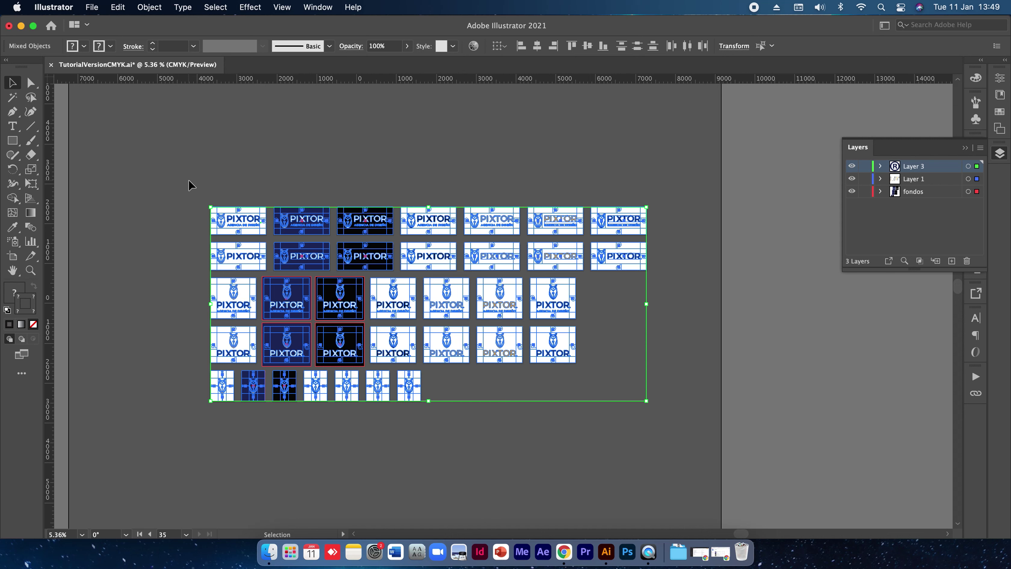
click(479, 48)
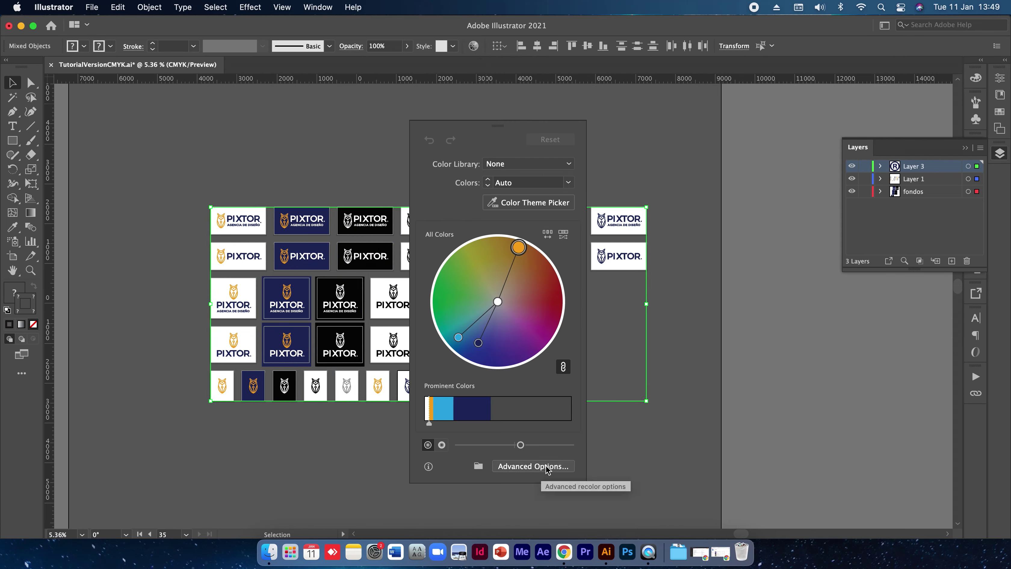
click(534, 468)
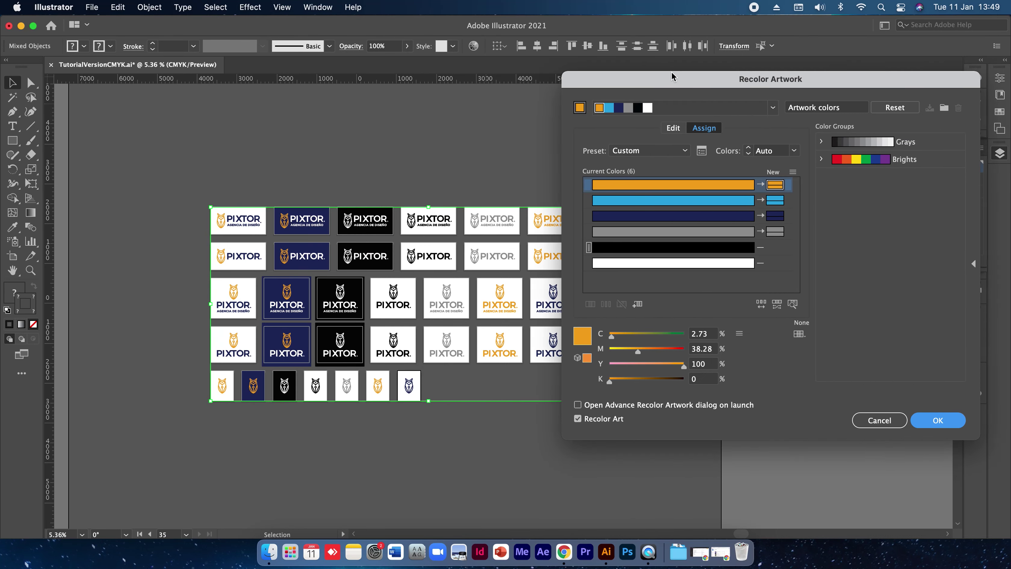
drag(673, 73, 635, 54)
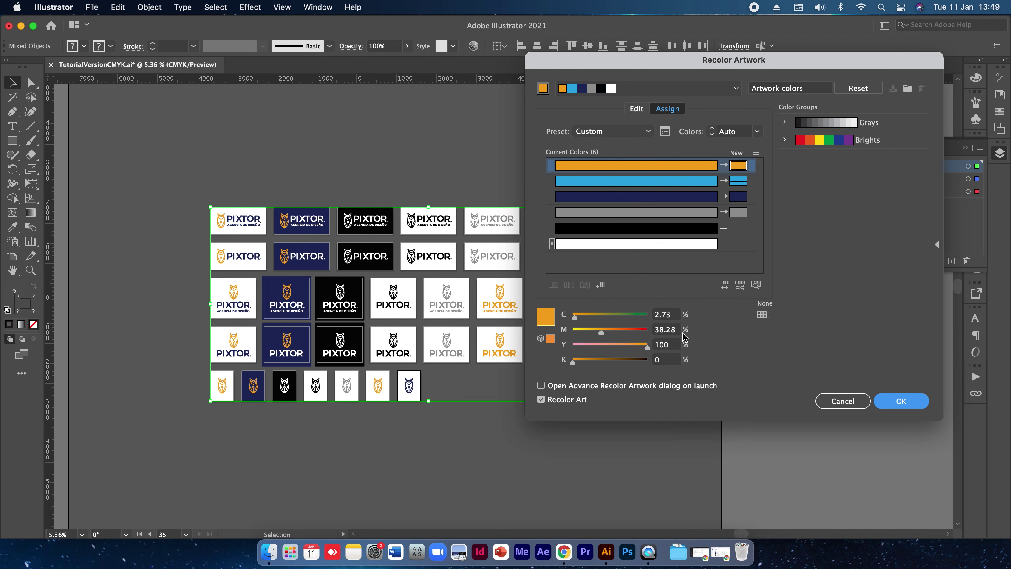
Round the orange's new CMYK values, setting cyan to 3% and magenta to 38%
click(703, 314)
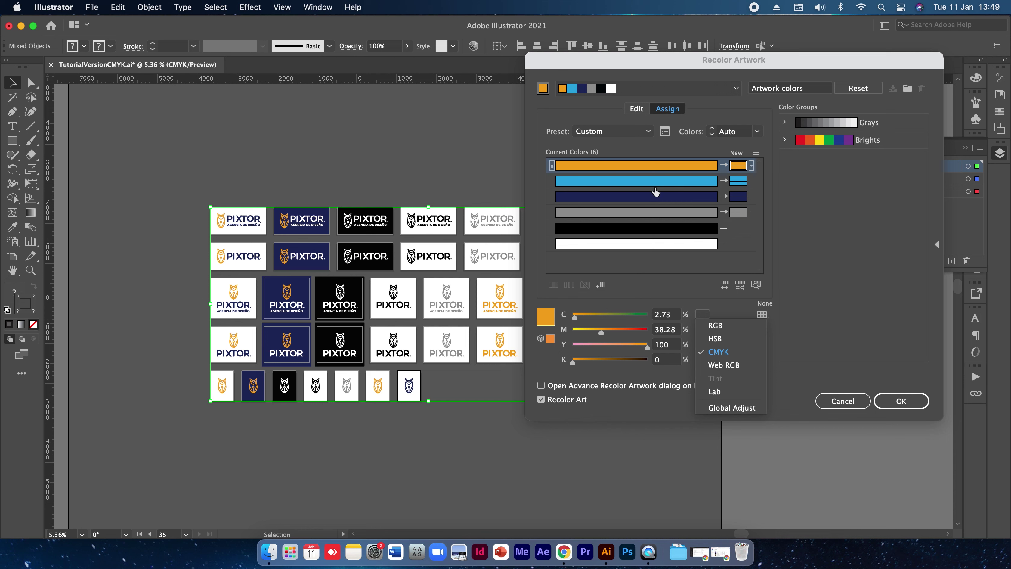
click(707, 203)
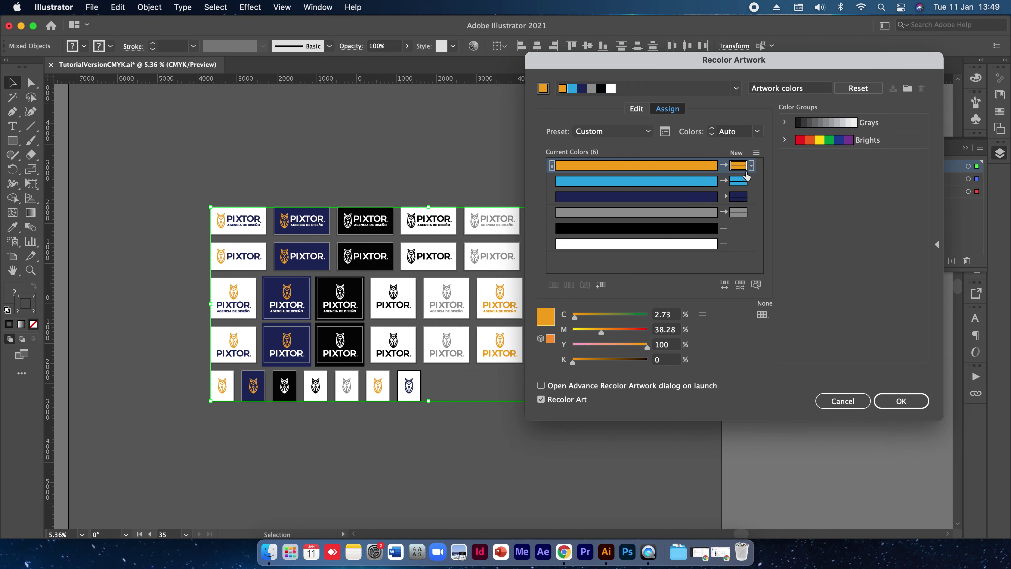
click(655, 315)
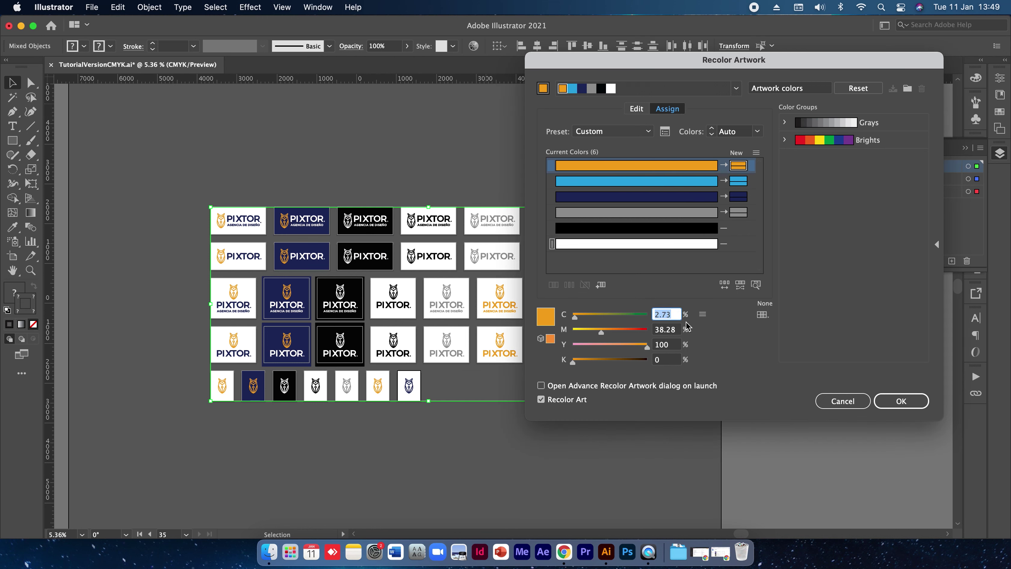
click(678, 333)
click(669, 317)
text(3)
key(Tab)
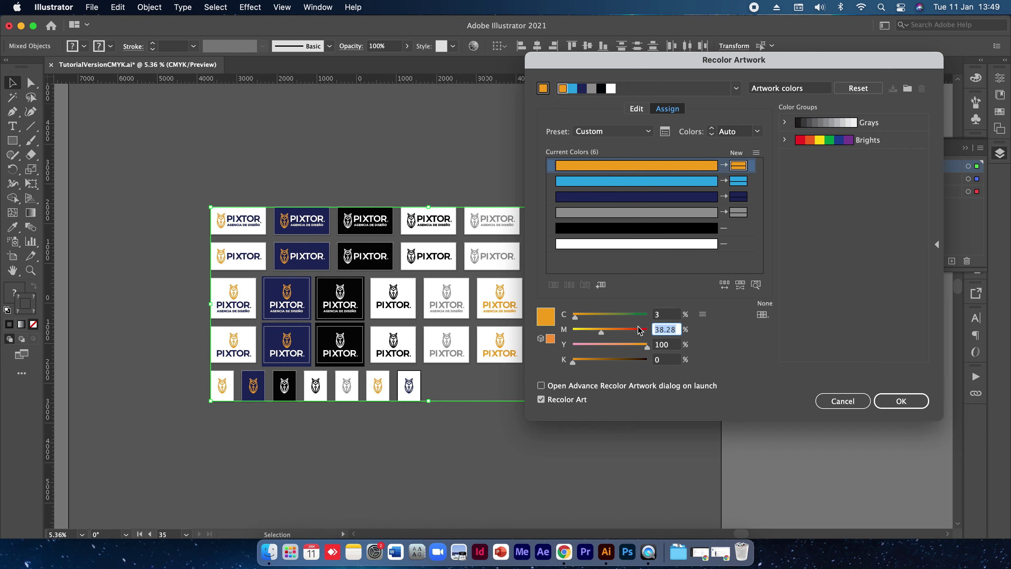
text(38)
Set the light blue's cyan value to 69%
click(739, 181)
key(shift+Tab)
text(69)
Try to set the light blue's magenta value to 14%
click(679, 330)
text(14)
click(727, 198)
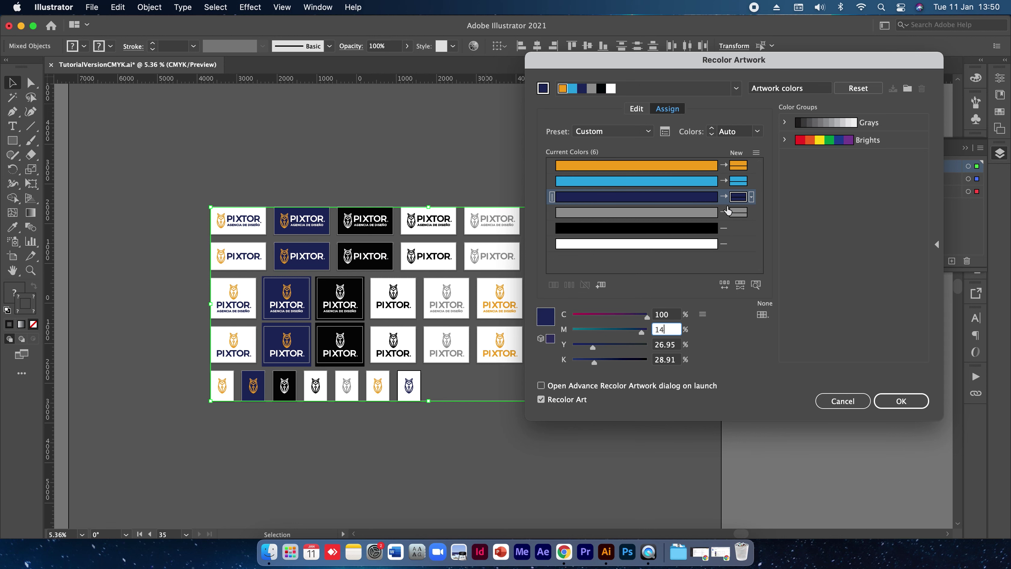
key(Tab)
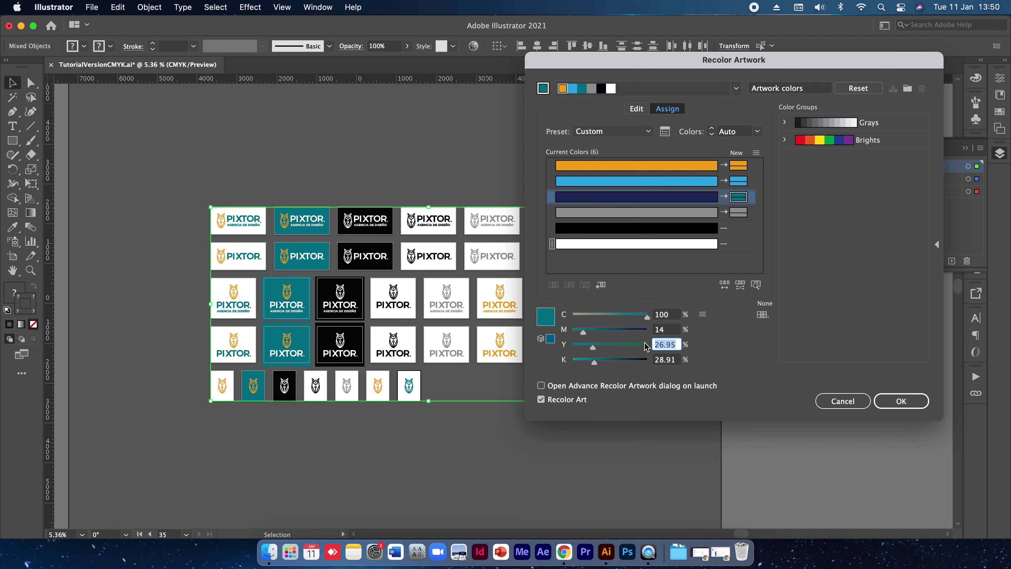
click(739, 186)
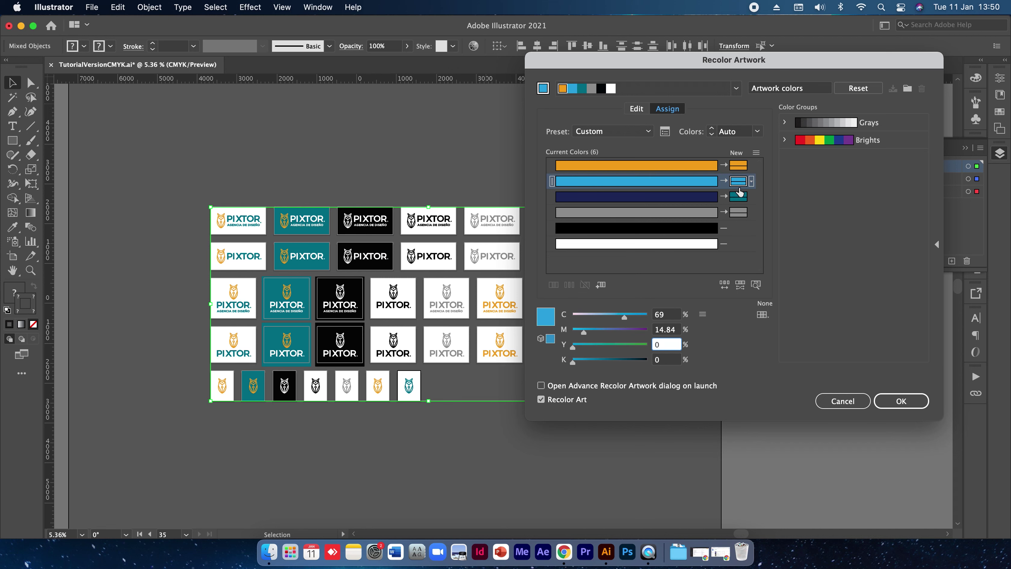
Set the navy blue's new values to 92% magenta, 27% yellow and 29% black
click(708, 198)
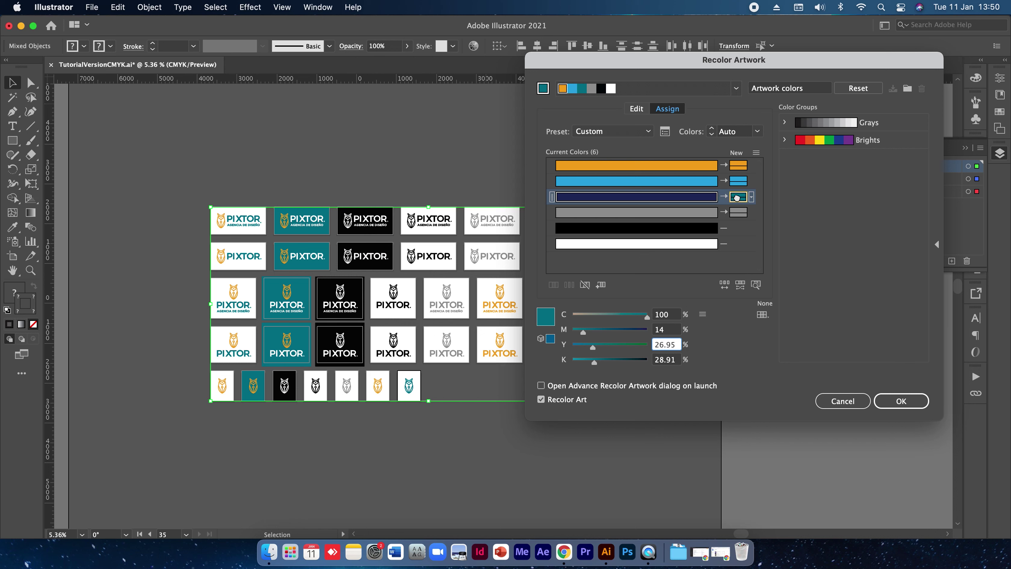
click(737, 198)
click(648, 330)
text(92)
click(653, 346)
text(27)
key(Tab)
text(29)
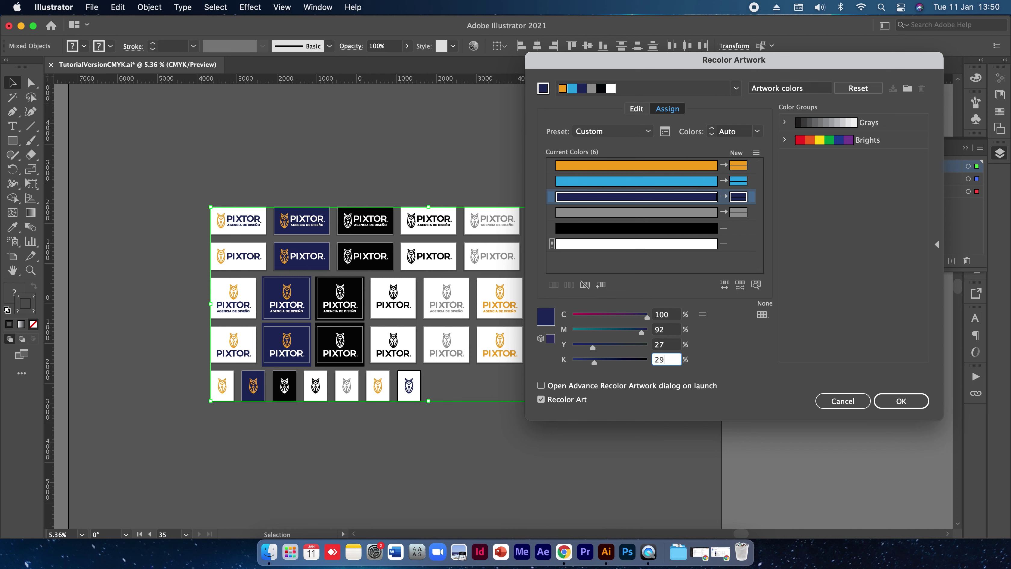
Redefine the grey as 0% cyan, magenta and yellow with 68% black
click(739, 212)
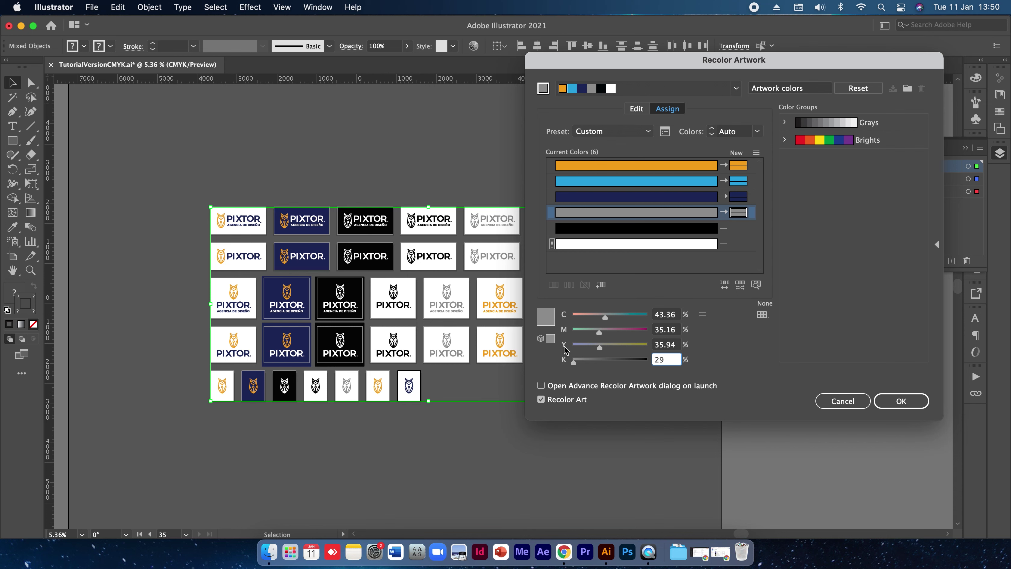
click(606, 318)
click(573, 315)
click(573, 331)
click(573, 346)
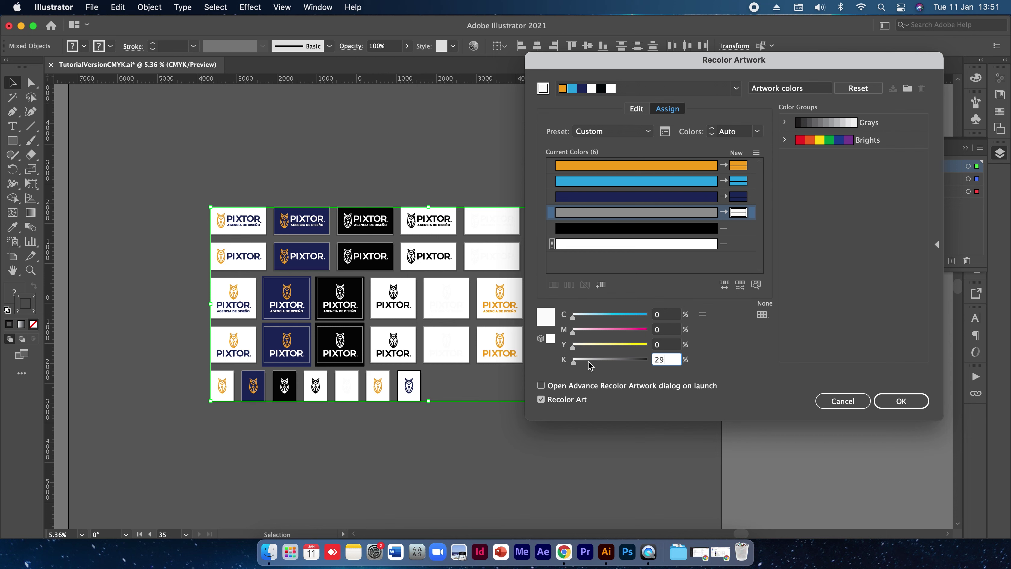
drag(607, 360, 624, 360)
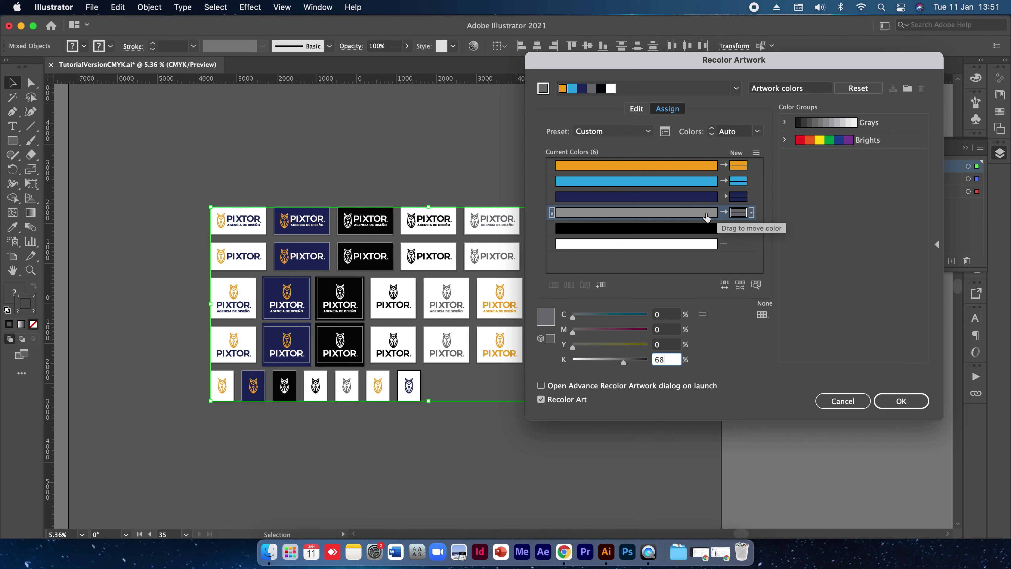
Lower the grey's black value to 50%
drag(624, 364, 613, 367)
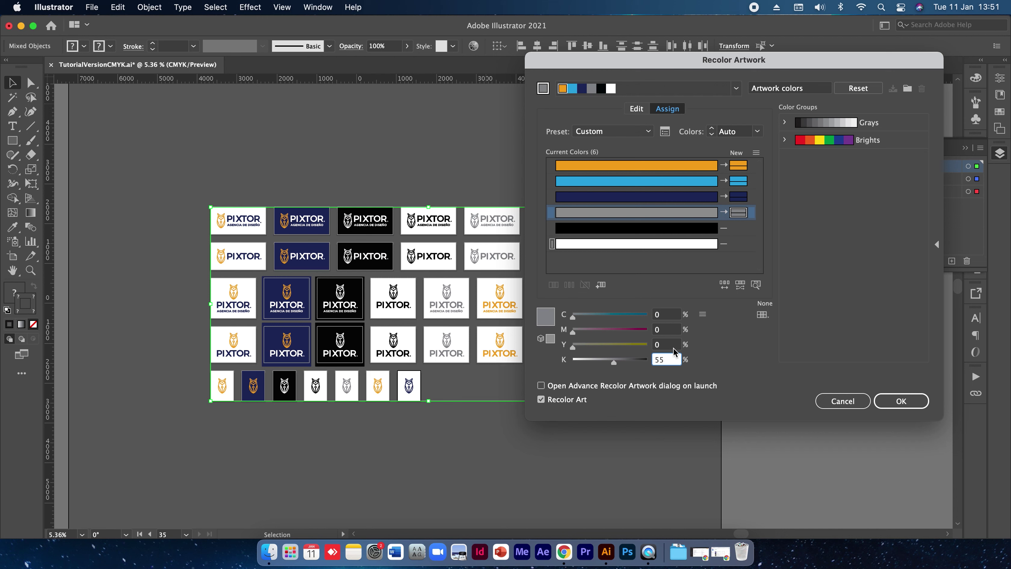
key(Return)
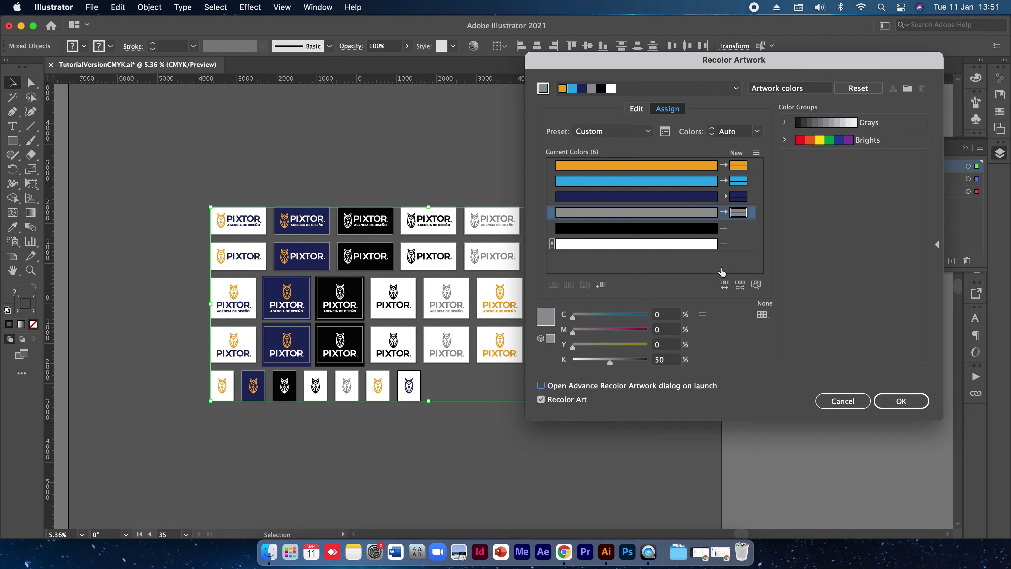
Recheck the new colours and set the orange's magenta value to 38%
click(739, 197)
click(739, 182)
click(741, 167)
click(738, 182)
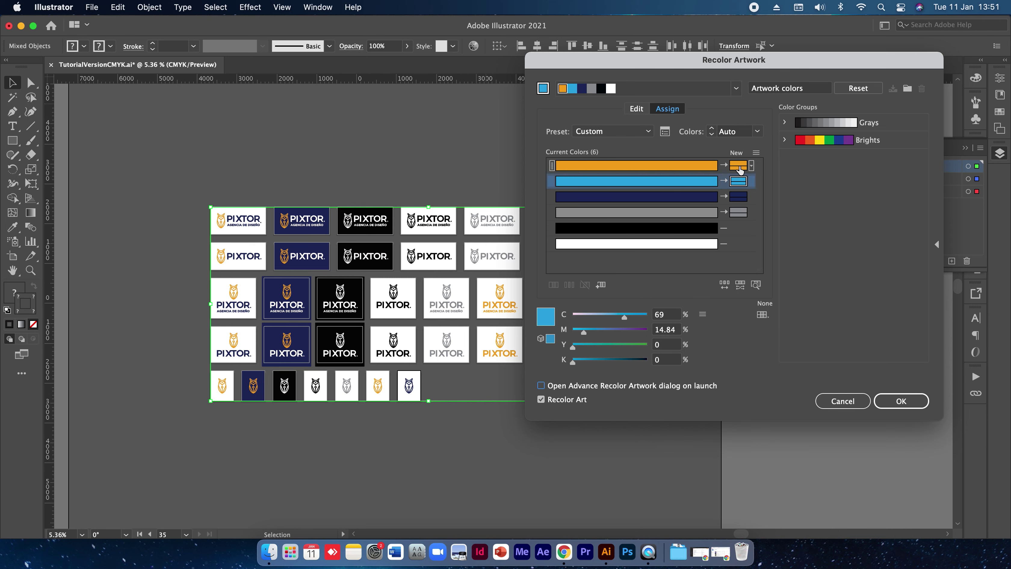
click(739, 167)
click(676, 330)
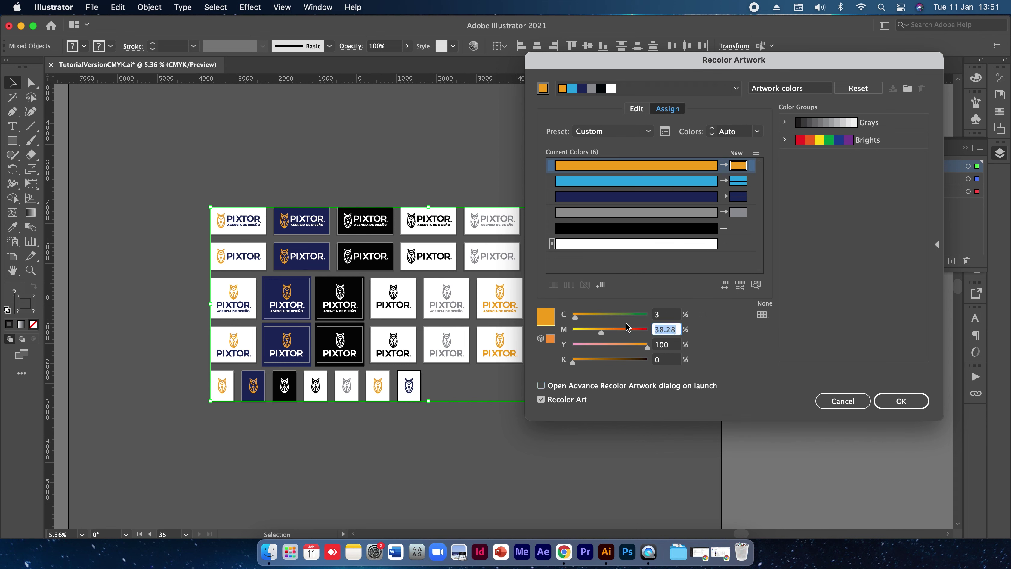
text(38)
key(Tab)
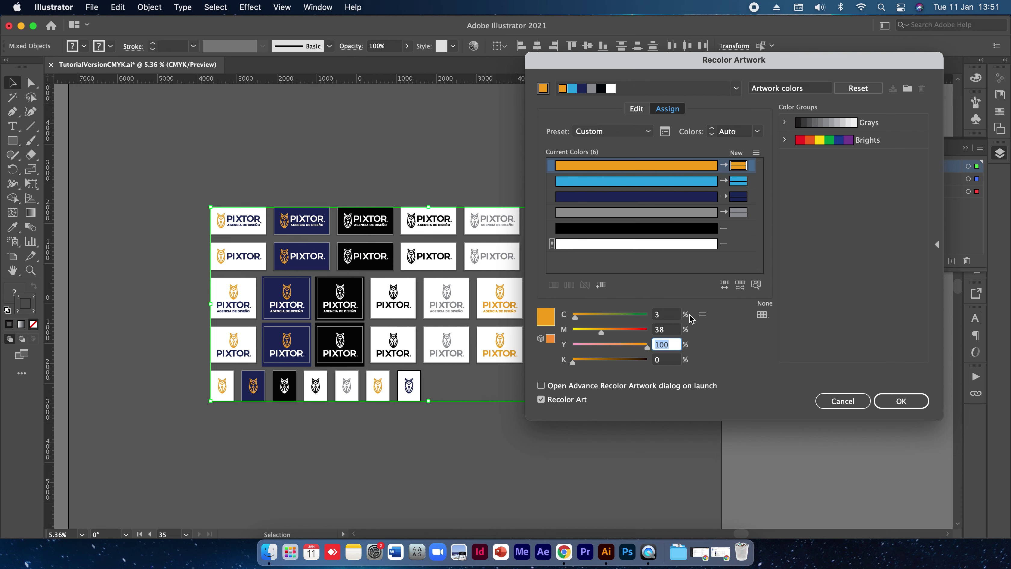
Round the light blue's magenta value to 15%
click(739, 181)
click(677, 330)
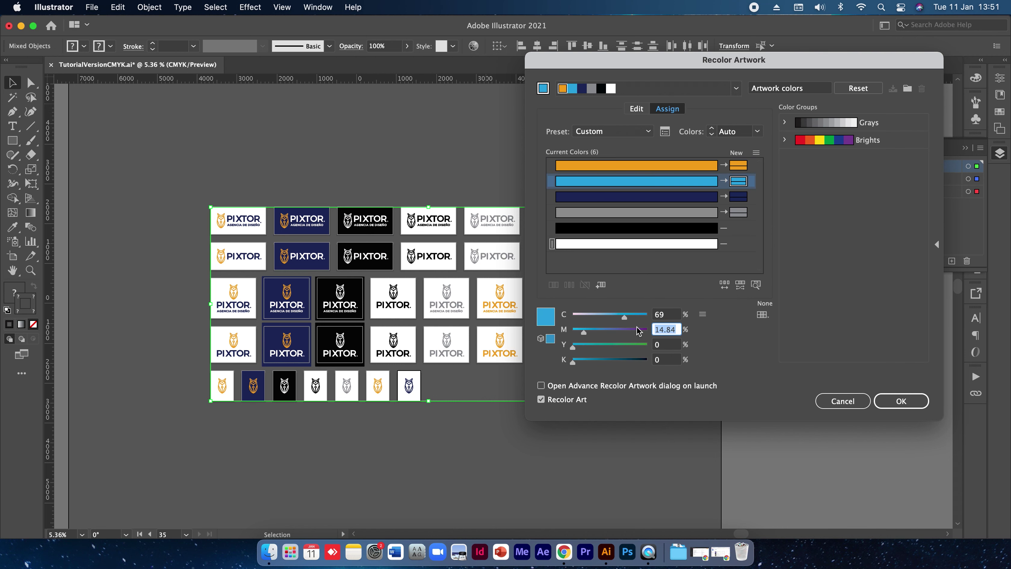
click(669, 345)
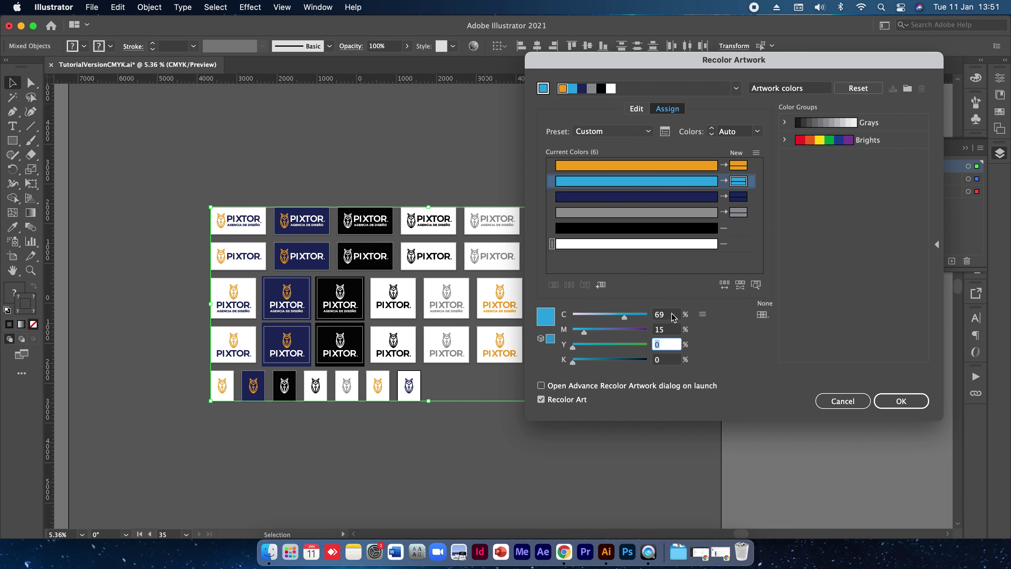
key(Tab)
Review the CMYK values of the four corrected colours and add a new colour to the harmony for the black
click(739, 182)
click(738, 165)
click(739, 181)
click(738, 197)
click(737, 213)
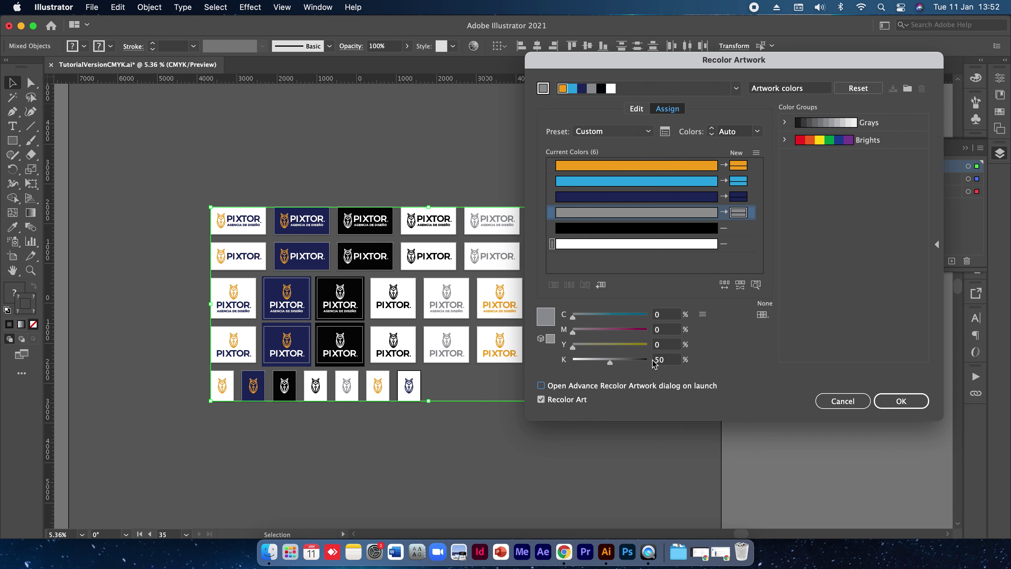
click(740, 232)
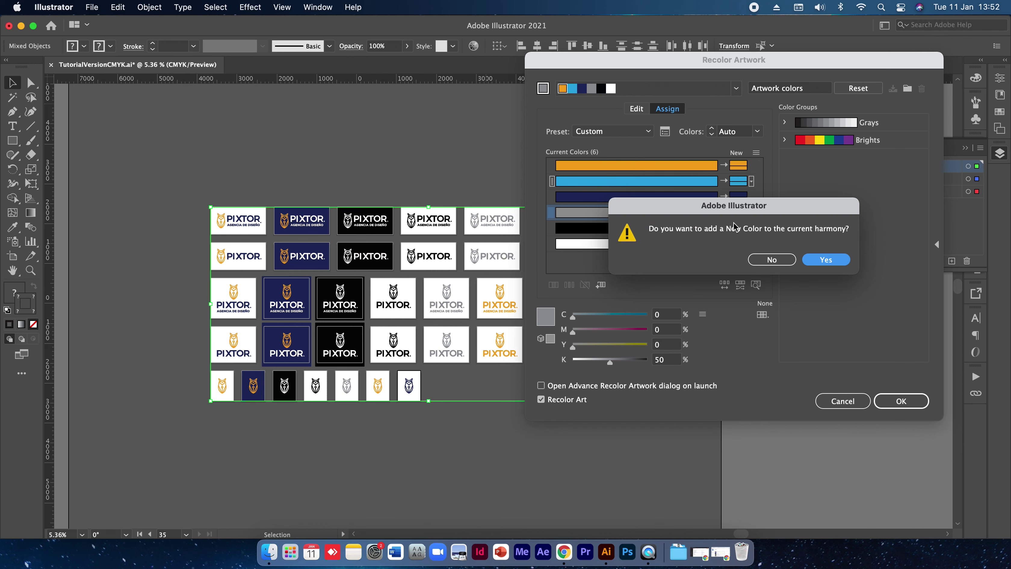
click(825, 261)
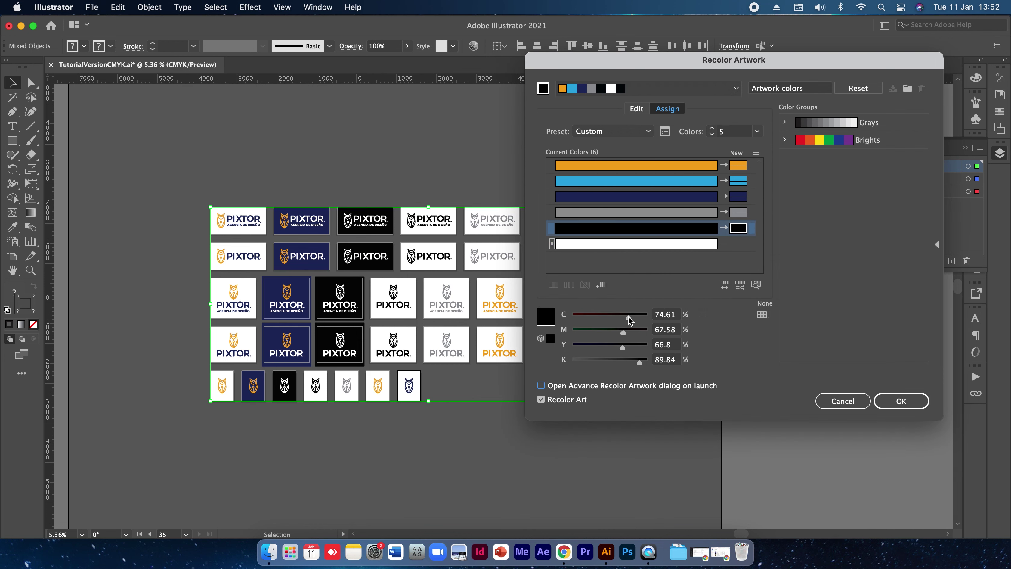
Redefine the black as 0% cyan, magenta and yellow with 100% black, and apply the recolouring to the artwork
drag(629, 319, 574, 348)
click(738, 228)
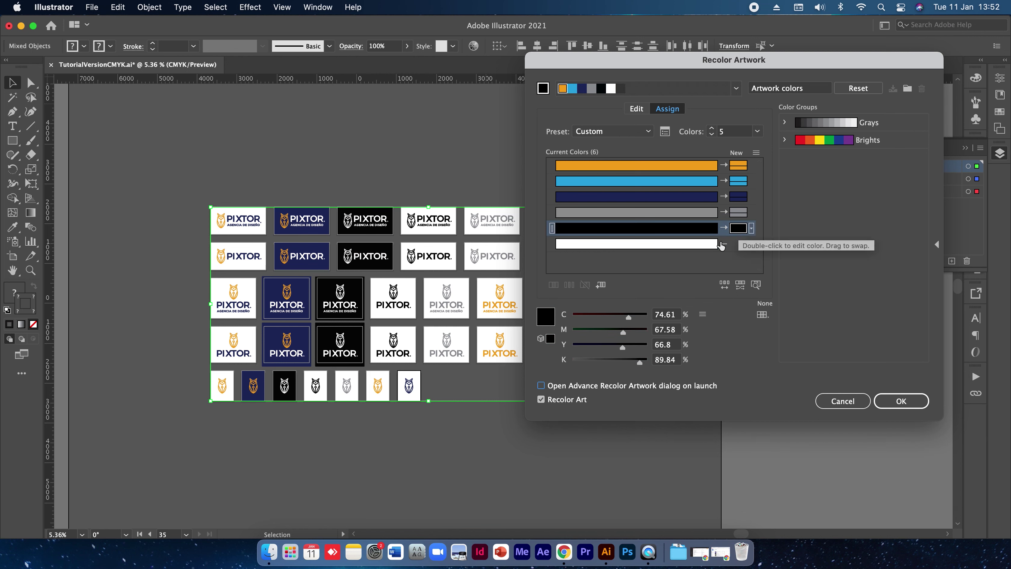
click(573, 315)
click(574, 330)
click(574, 345)
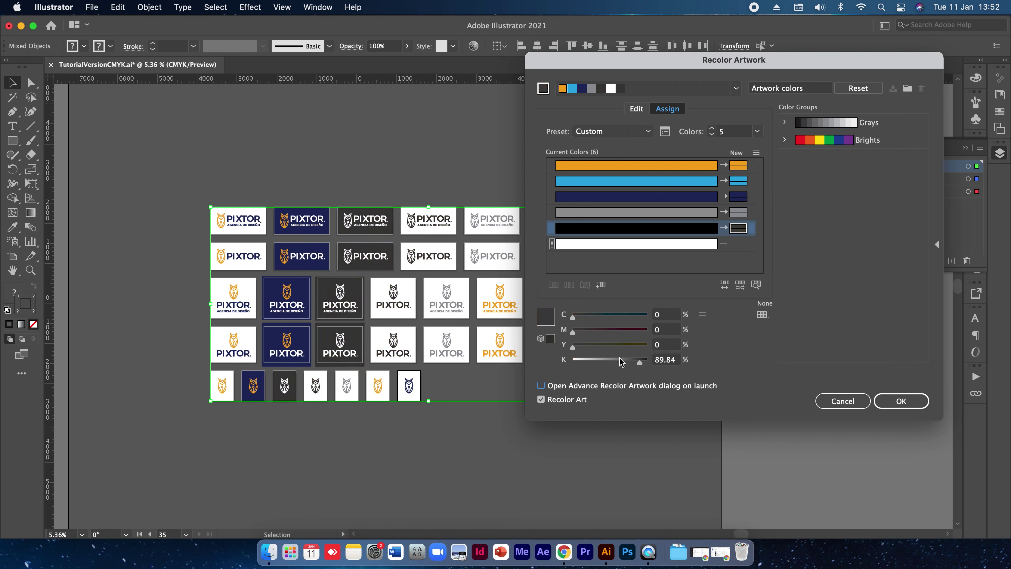
key(Tab)
text(100)
key(Return)
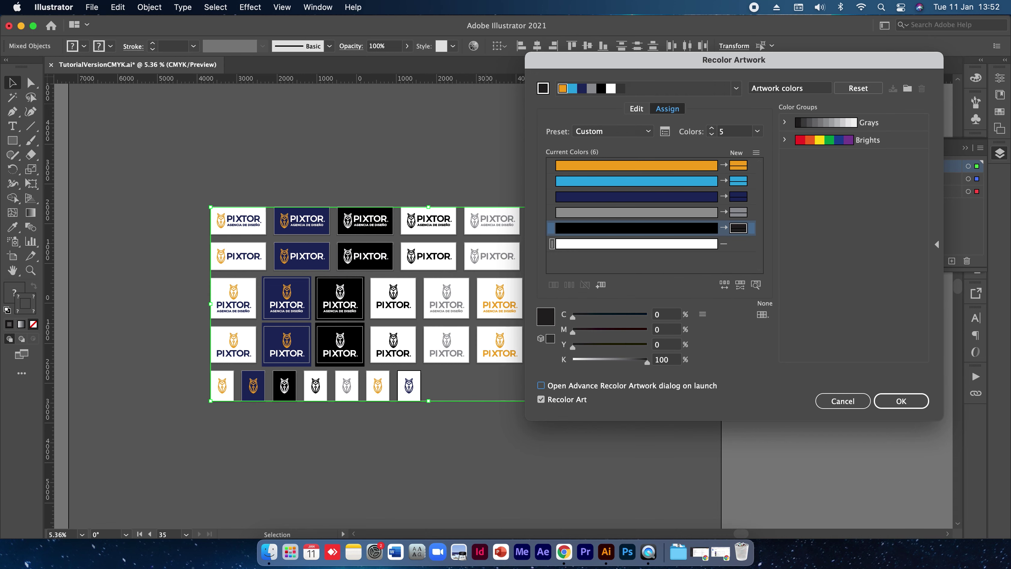
click(902, 402)
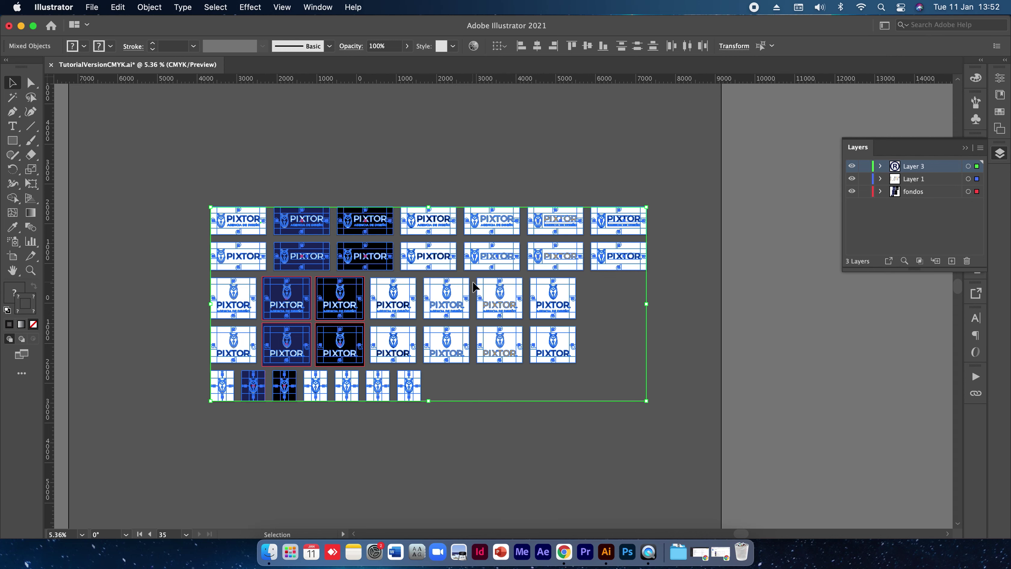
Reopen the advanced Recolor Artwork options for the selected logos and assign the black a new colour to check its CMYK values
key(super+shift+a)
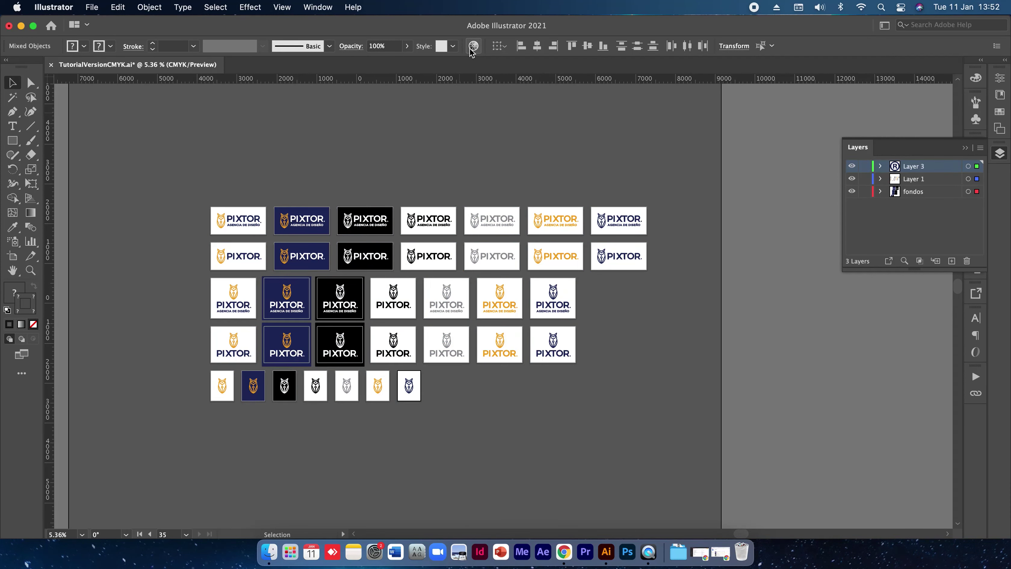
click(472, 47)
click(560, 475)
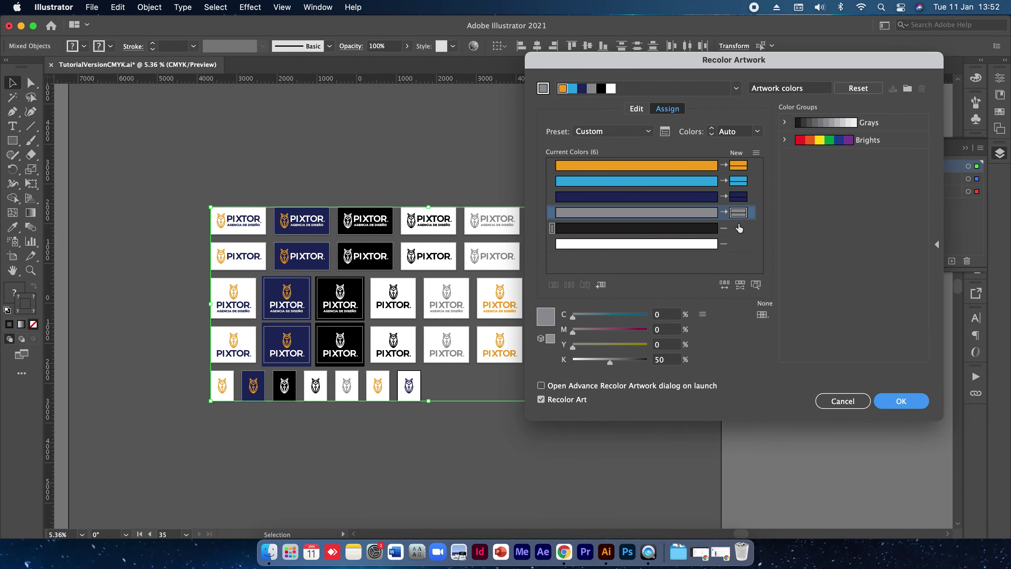
click(725, 228)
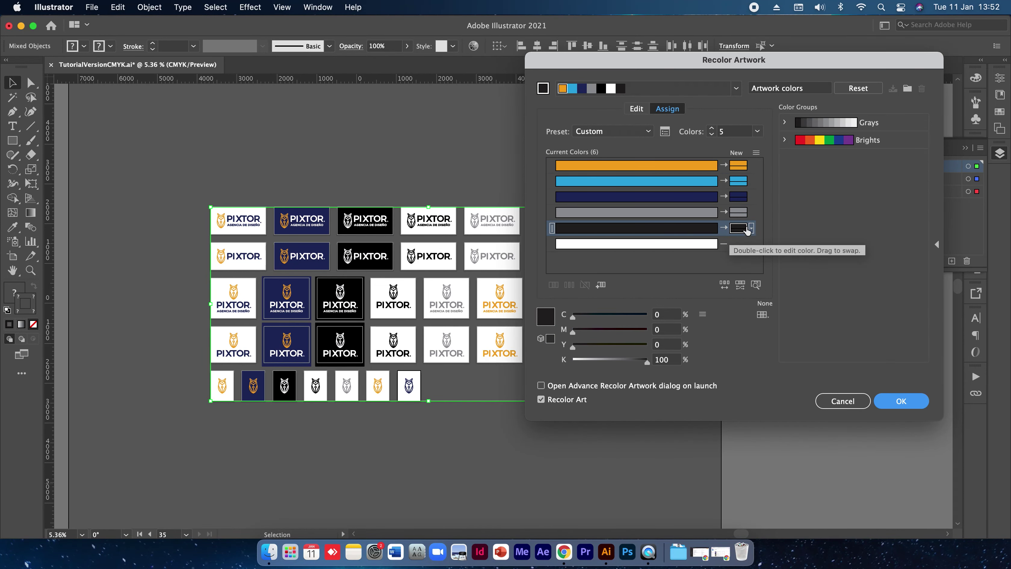